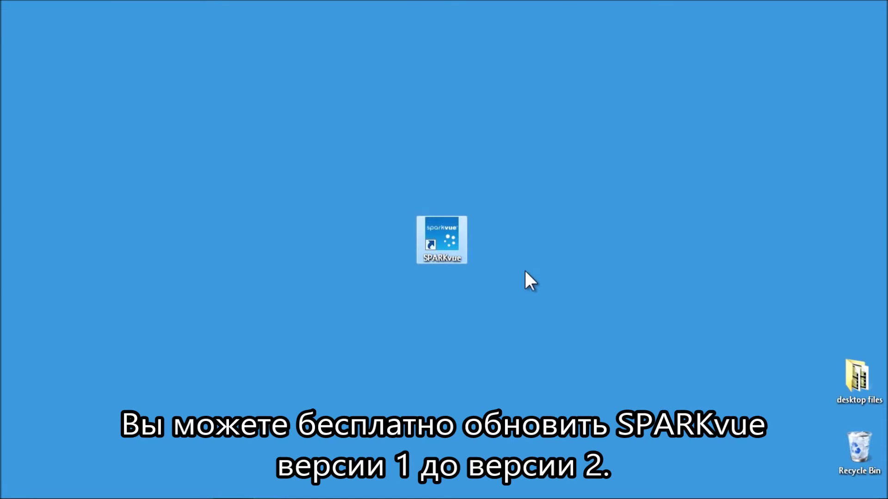
Step: Launch SPARKvue, maximize its window, and show the Temperature measurement of the Advanced Chemistry sensor
double_click(449, 241)
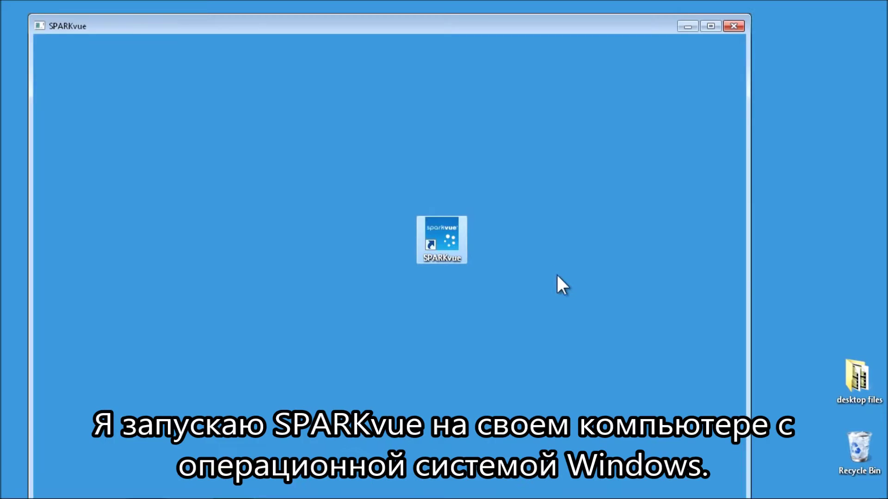
click(707, 27)
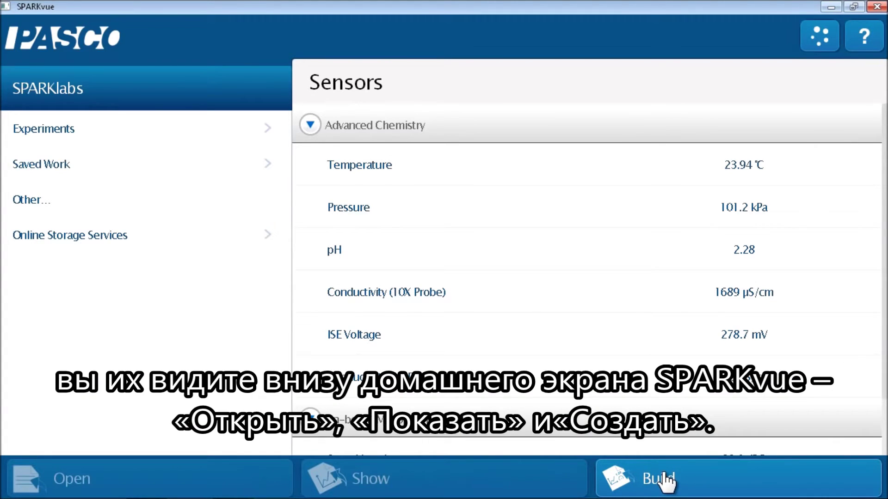
click(497, 184)
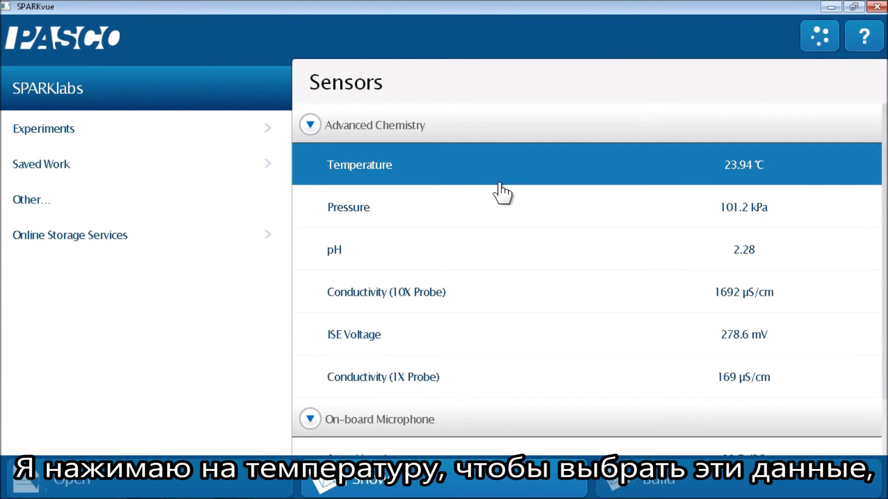
click(508, 488)
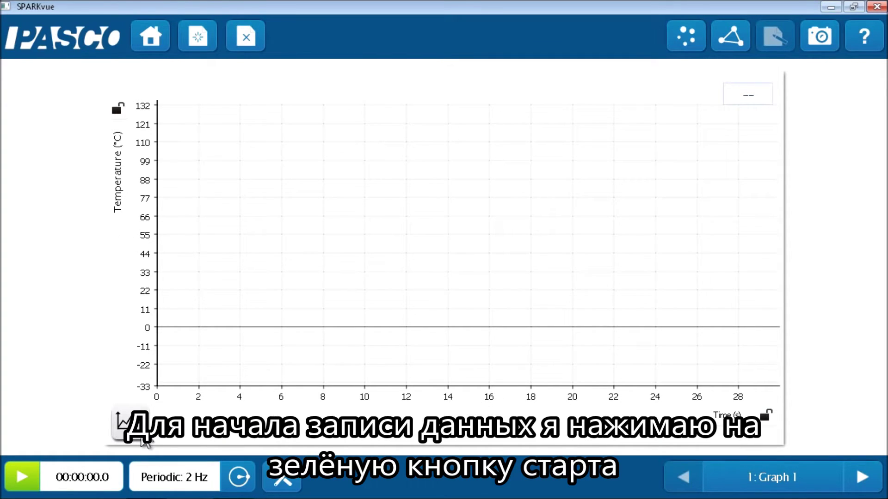
Step: Start recording temperature data and scale the graph to fit the incoming readings
click(34, 486)
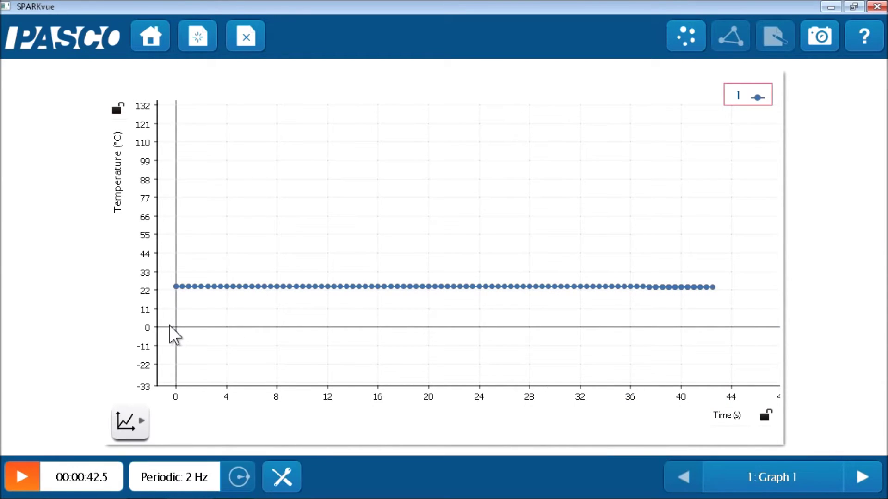
click(130, 427)
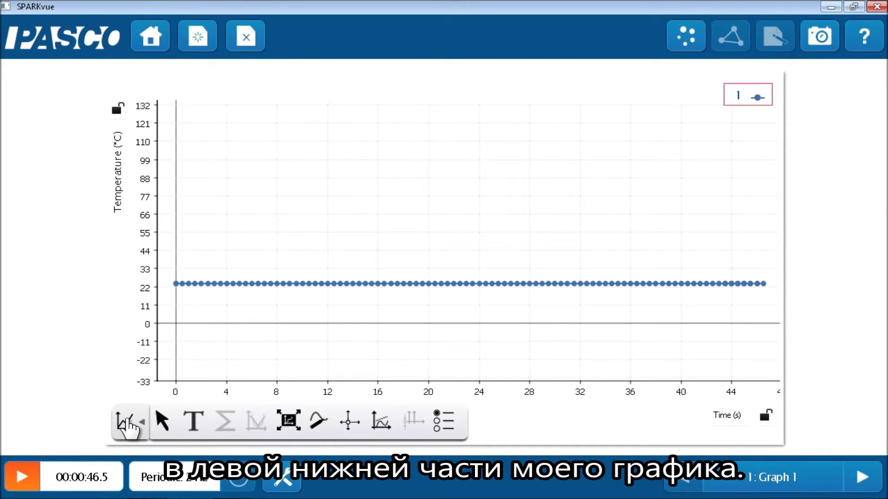
click(291, 429)
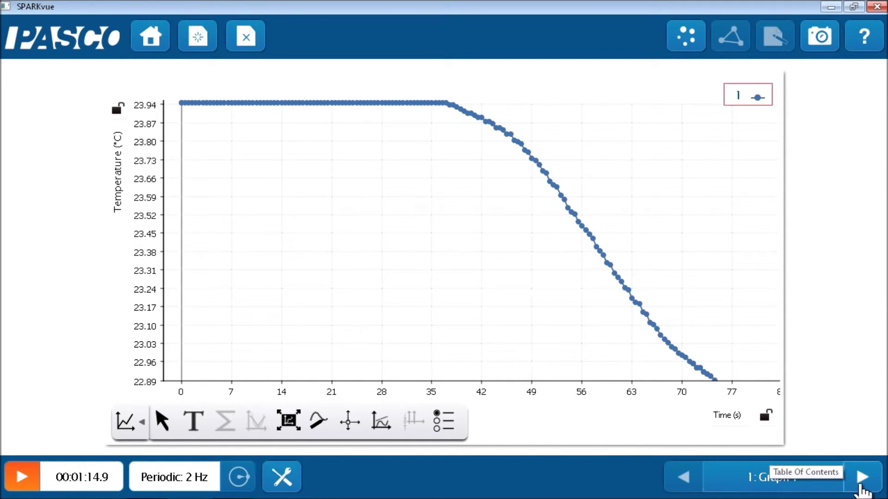
Step: Review the Digits 1, Table 1 and Meter 1 pages, return to Graph 1, and stop the data recording
click(864, 483)
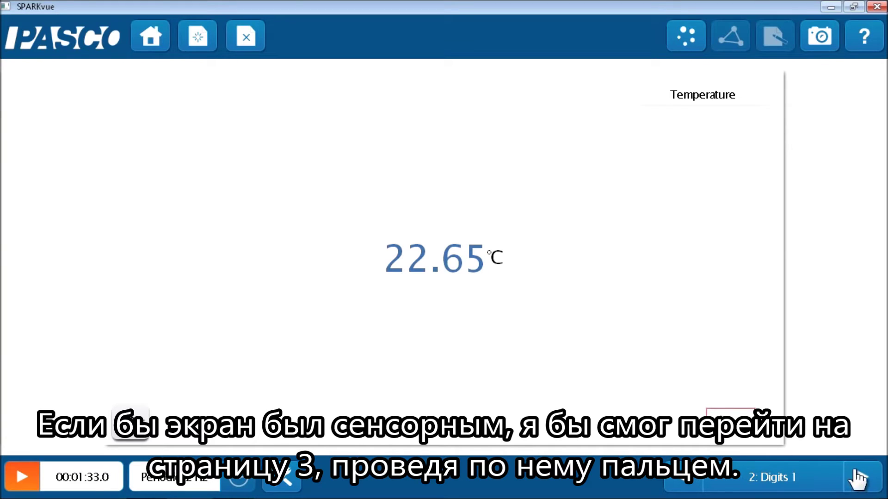
click(872, 482)
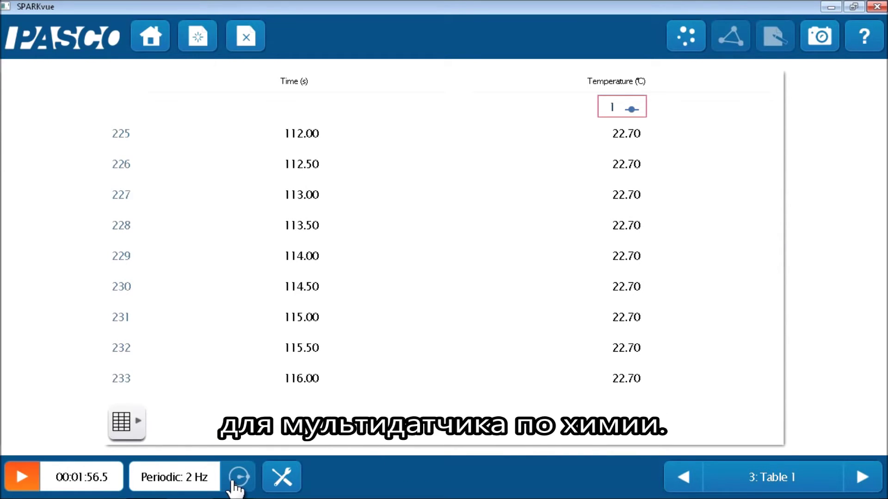
click(871, 484)
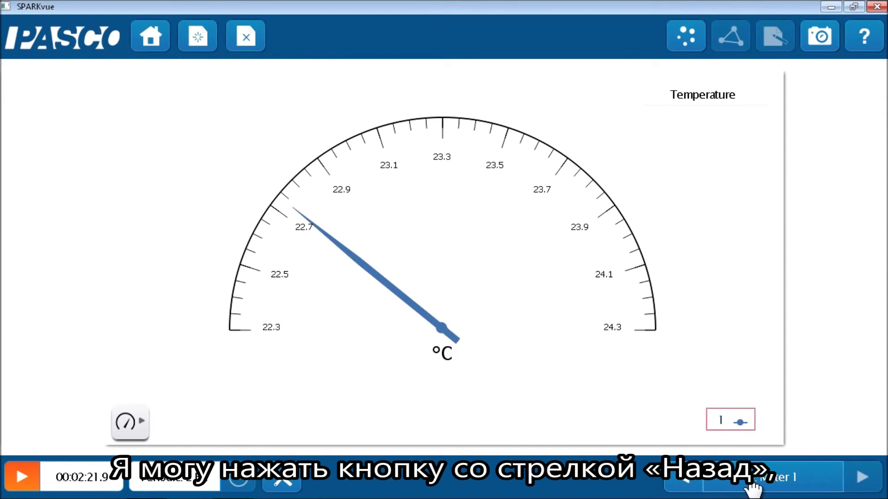
click(814, 487)
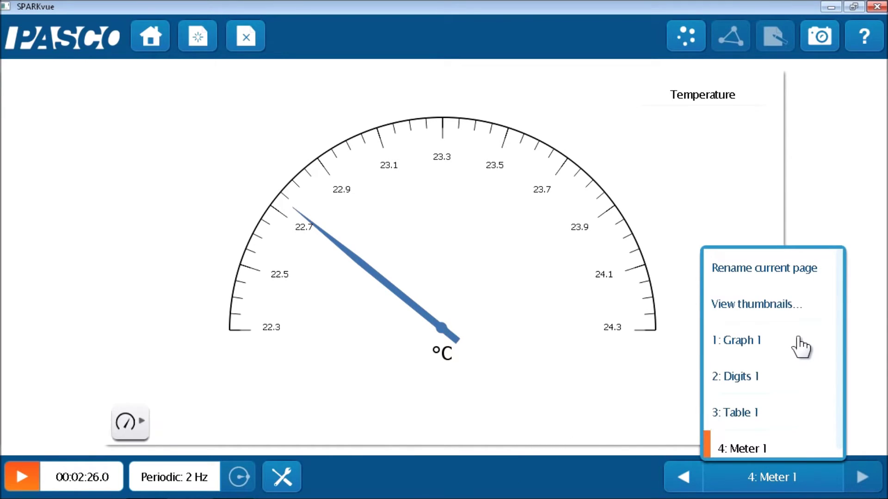
click(800, 347)
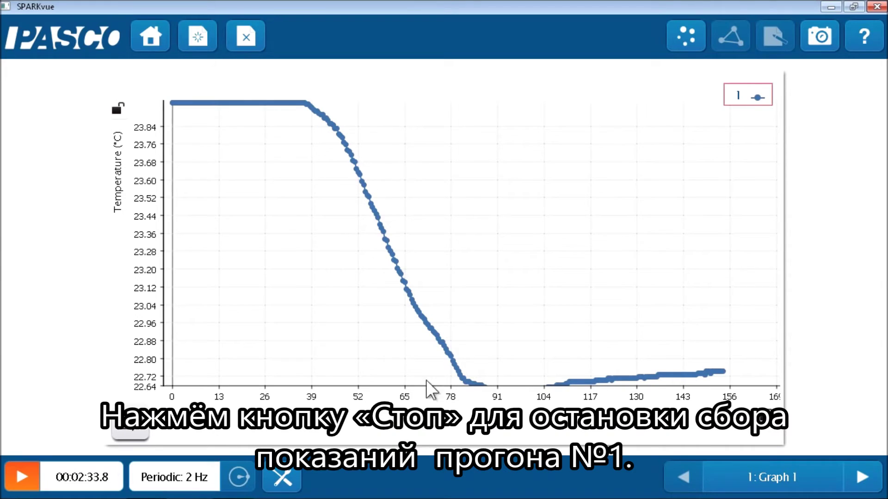
click(32, 479)
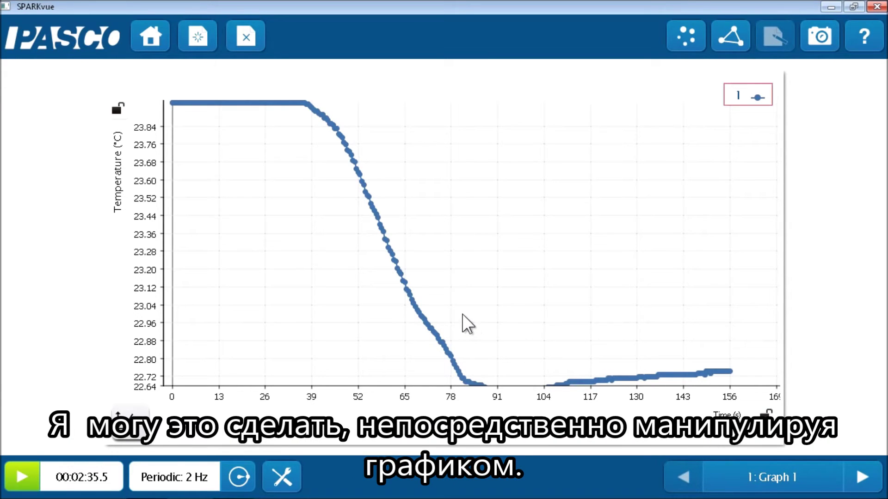
Step: Pan the temperature graph and stretch its time and temperature axes manually, ending with Scale to Fit for the whole run
mouse_move(424, 260)
mouse_down()
mouse_move(443, 231)
mouse_move(460, 247)
mouse_move(446, 264)
mouse_move(383, 281)
mouse_move(404, 268)
mouse_move(430, 221)
mouse_move(447, 215)
mouse_move(453, 228)
mouse_move(418, 249)
mouse_move(418, 278)
mouse_move(422, 270)
mouse_up()
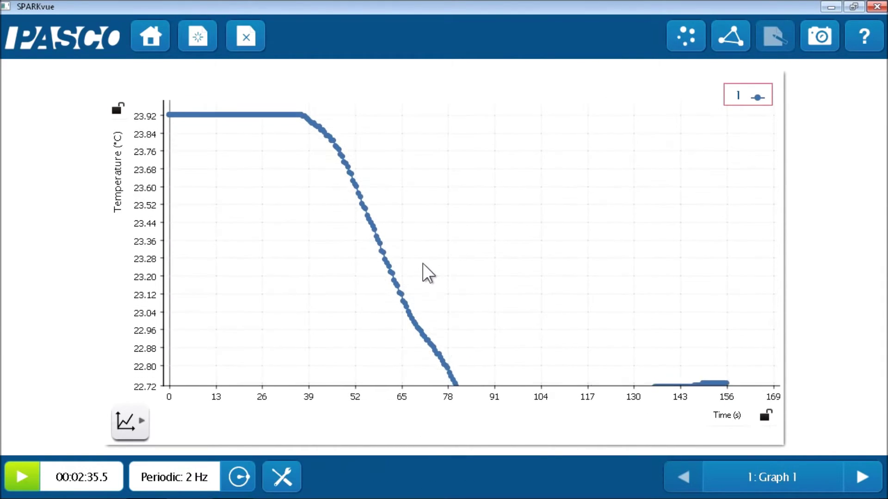
mouse_move(544, 395)
mouse_down()
mouse_move(414, 394)
mouse_move(531, 396)
mouse_up()
drag(147, 210, 148, 273)
drag(234, 287, 246, 259)
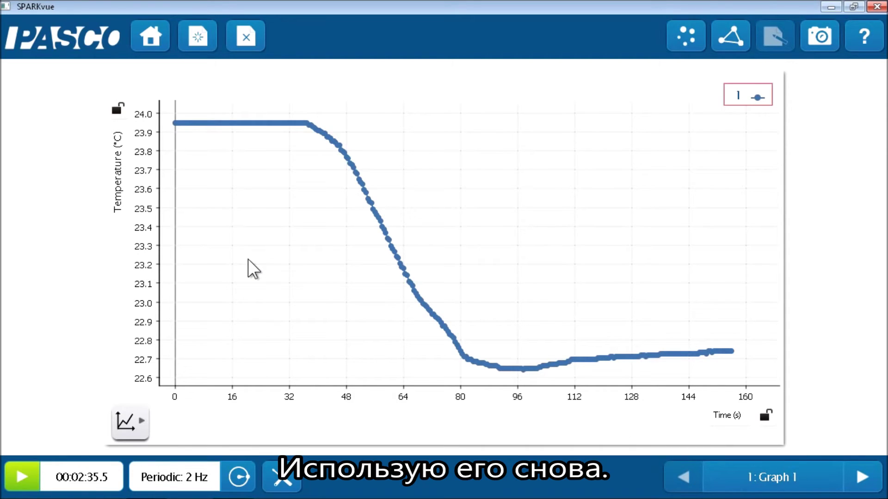
click(129, 421)
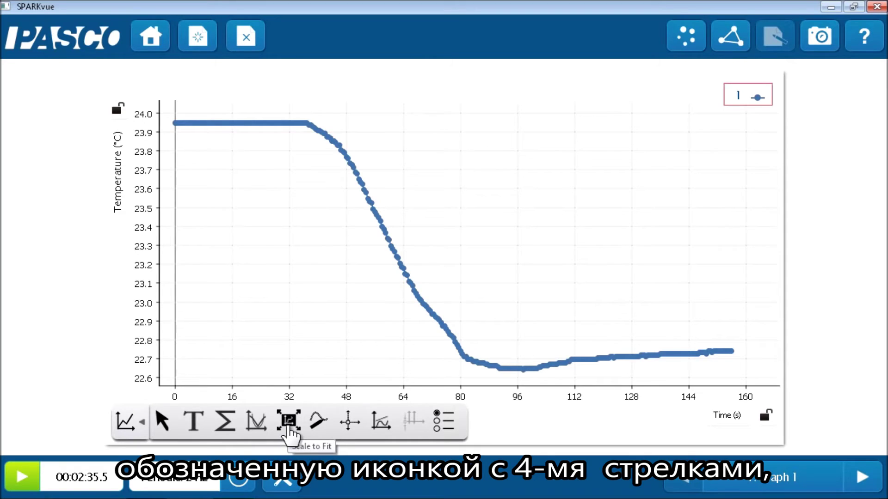
click(288, 427)
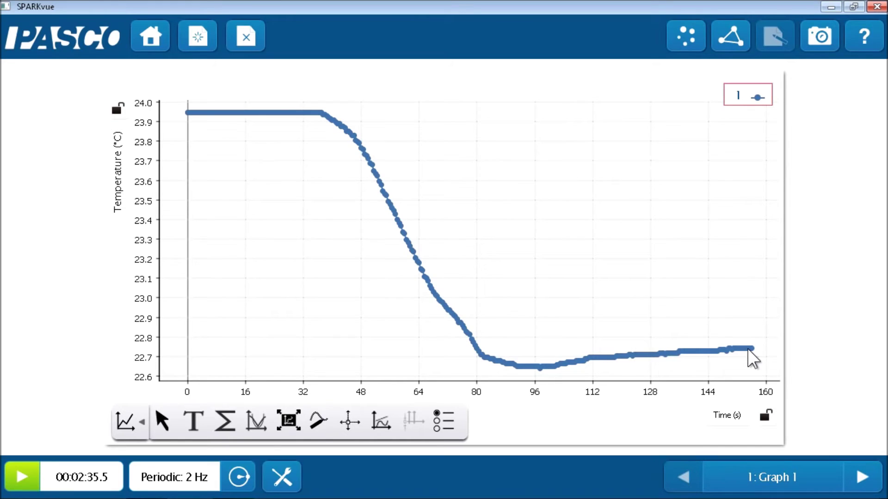
Step: Check the coordinate differences across the whole run in a callout moved clear of the curve, and turn the display off
click(354, 430)
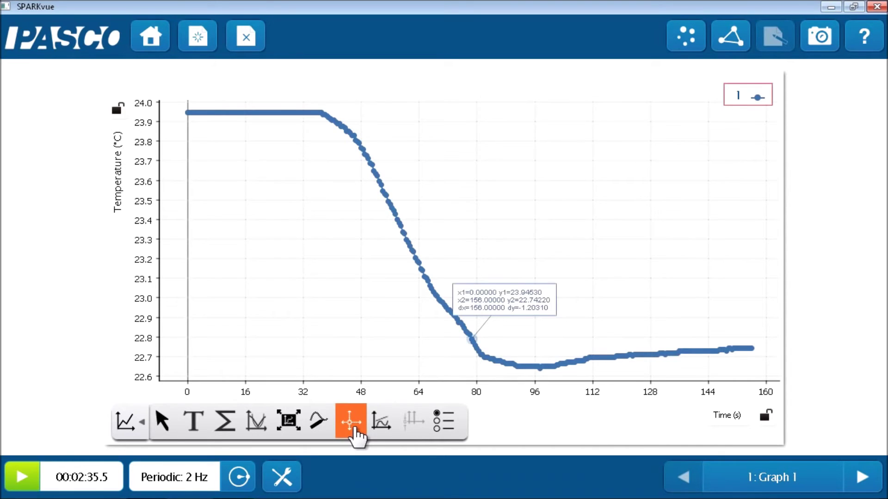
drag(501, 300, 494, 214)
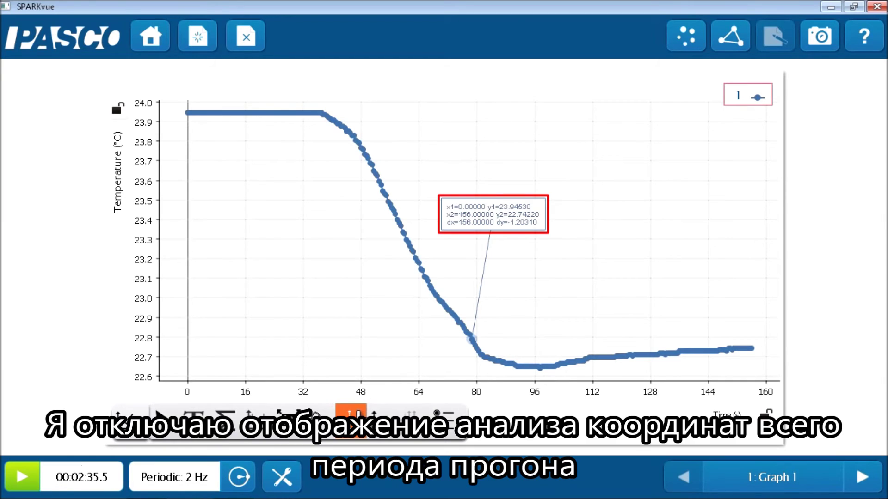
click(350, 413)
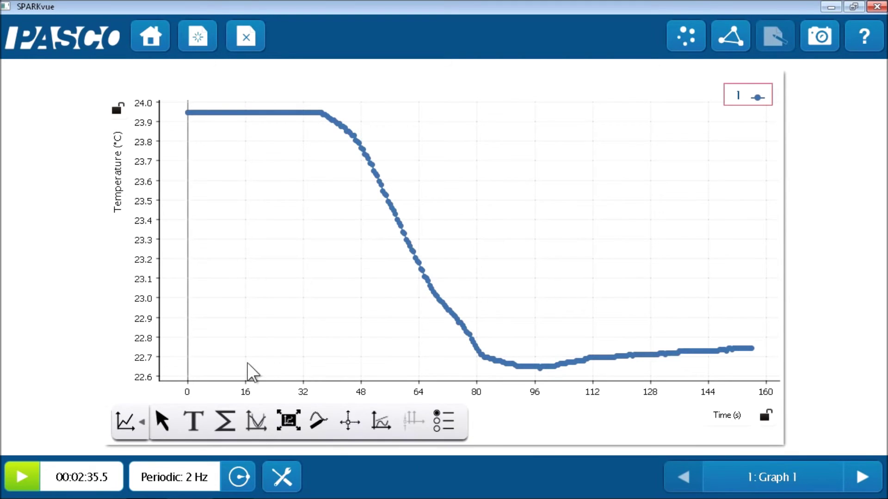
Step: Select the falling section of the temperature curve, from about 38 s to 95 s, for analysis
click(159, 428)
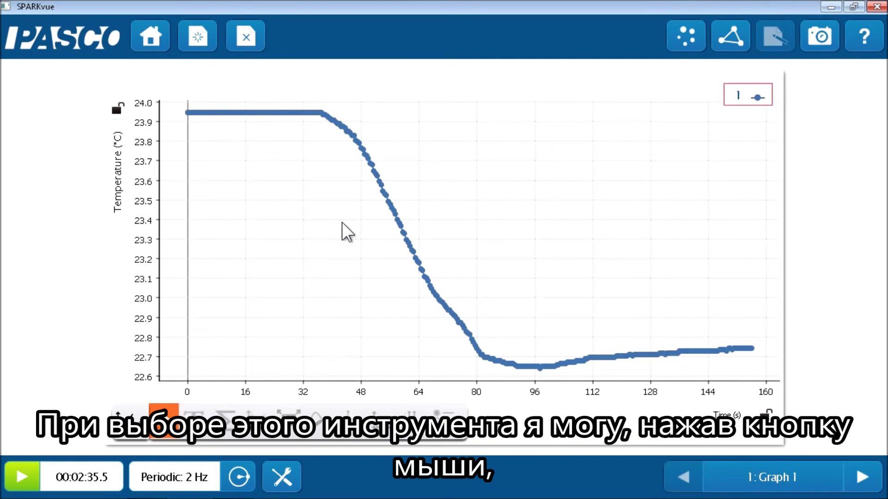
drag(328, 113, 528, 372)
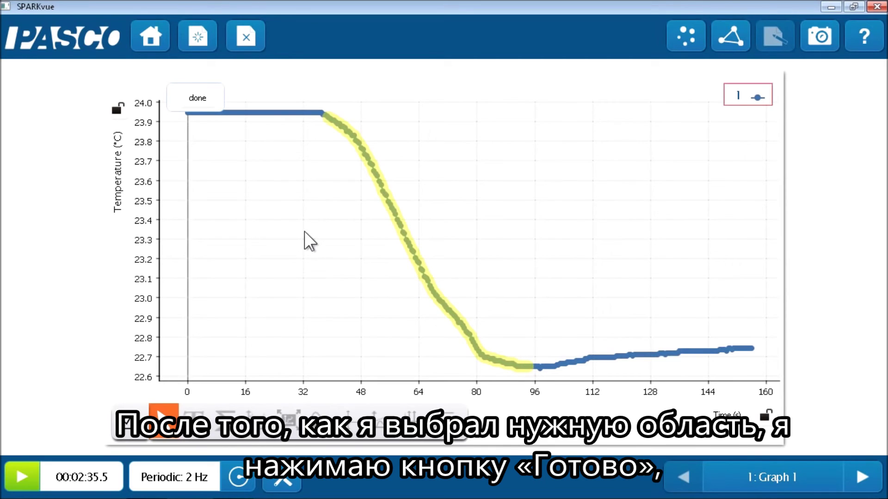
click(199, 99)
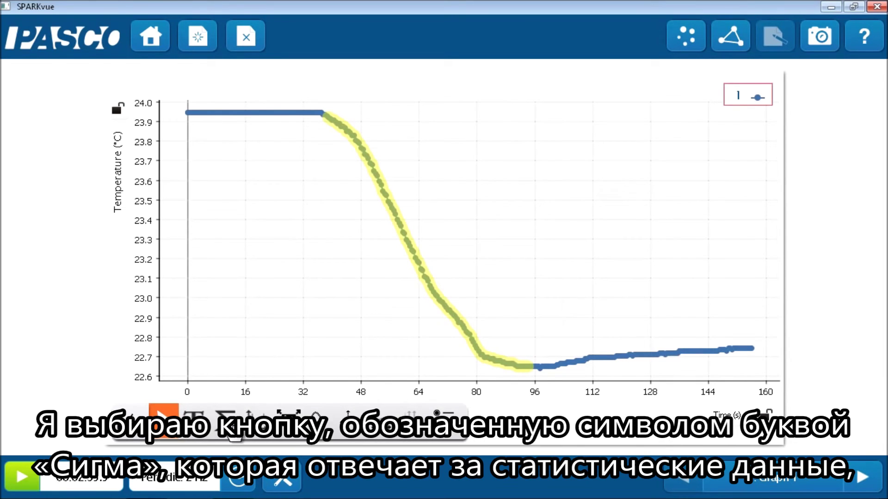
Step: Display the Minimum, Maximum and Mean statistics for the selected section and move their label away from the curve
click(231, 428)
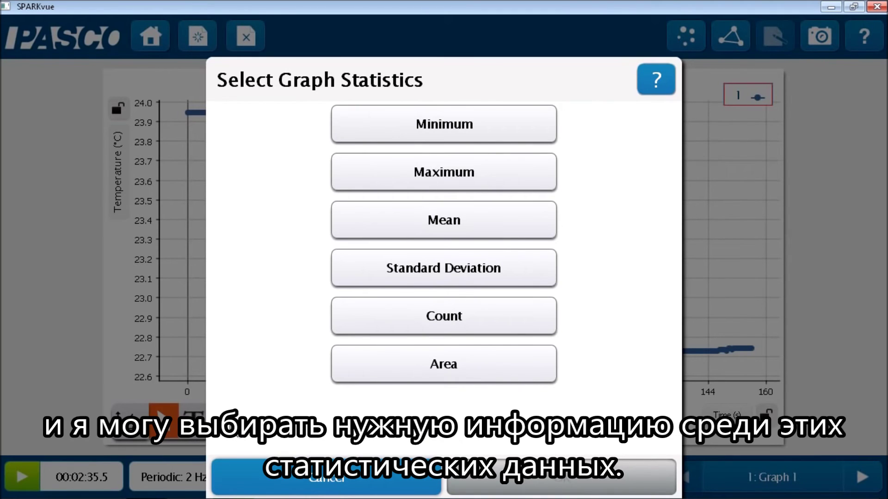
click(484, 127)
click(489, 169)
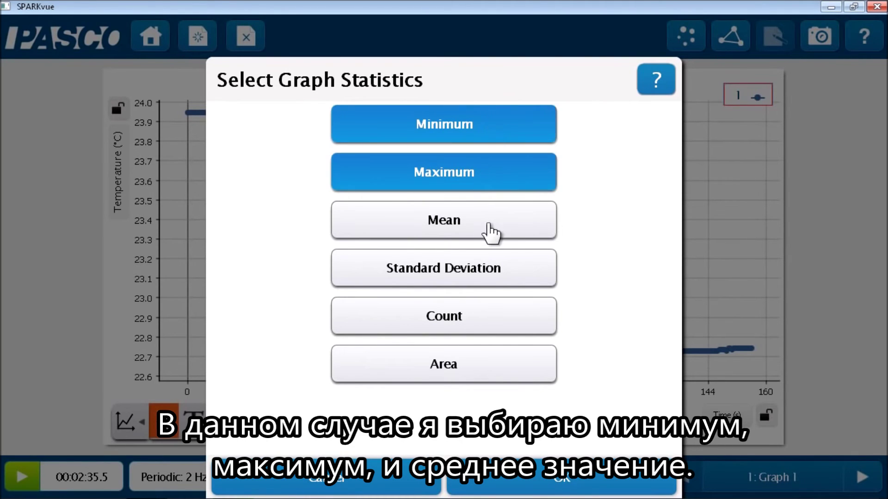
click(490, 231)
click(557, 479)
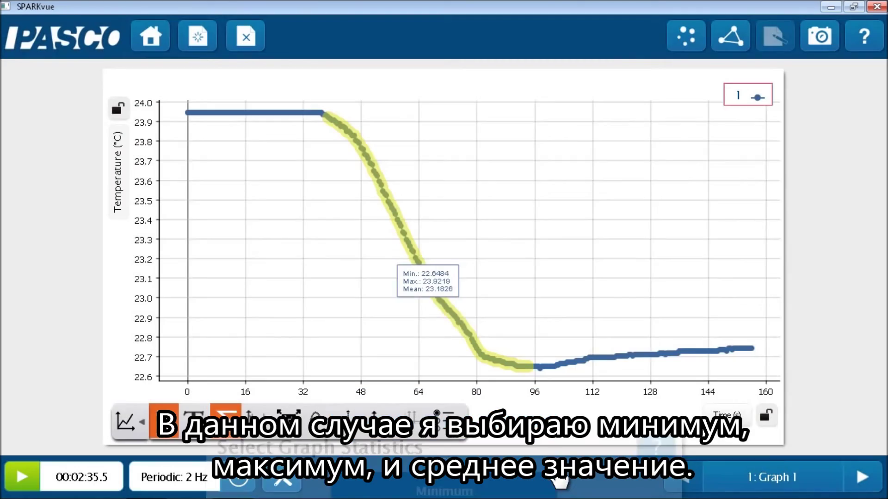
drag(421, 254, 478, 193)
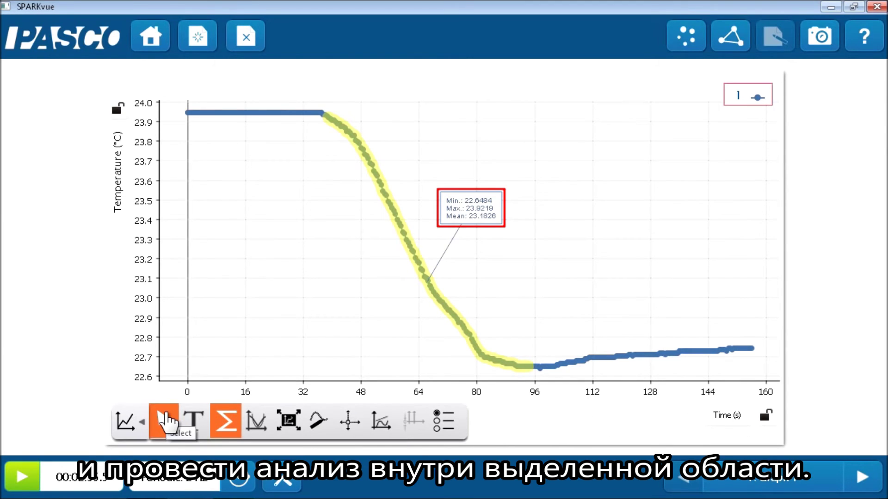
Step: Turn off the graph statistics and clear the highlighted selection on the curve
click(225, 421)
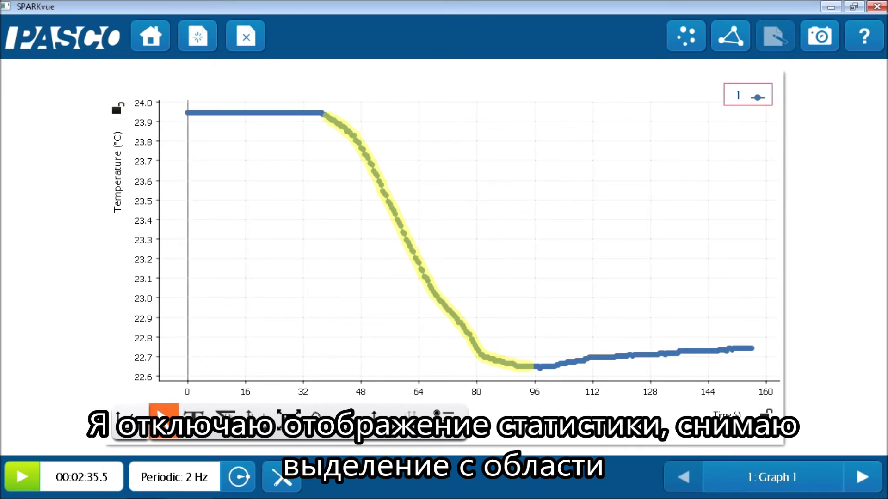
click(164, 435)
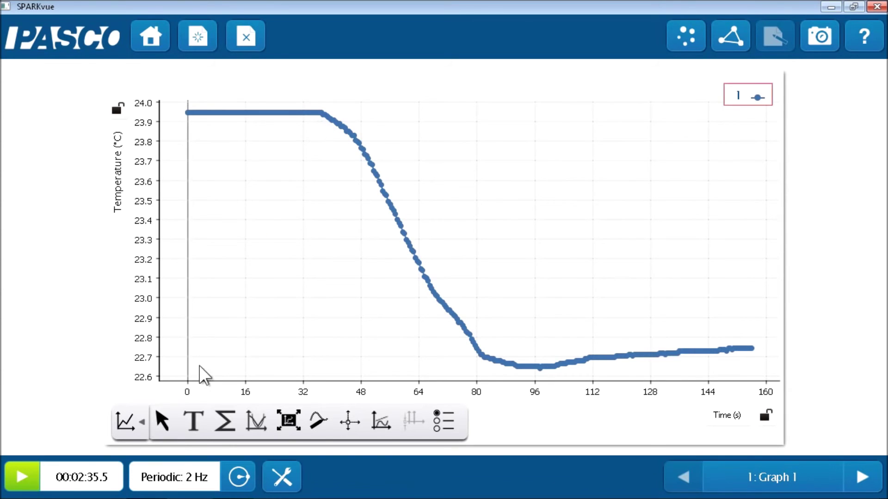
Step: Select the single data point at about 36 s, just before the temperature drop, fine-tuning the choice point by point
click(164, 421)
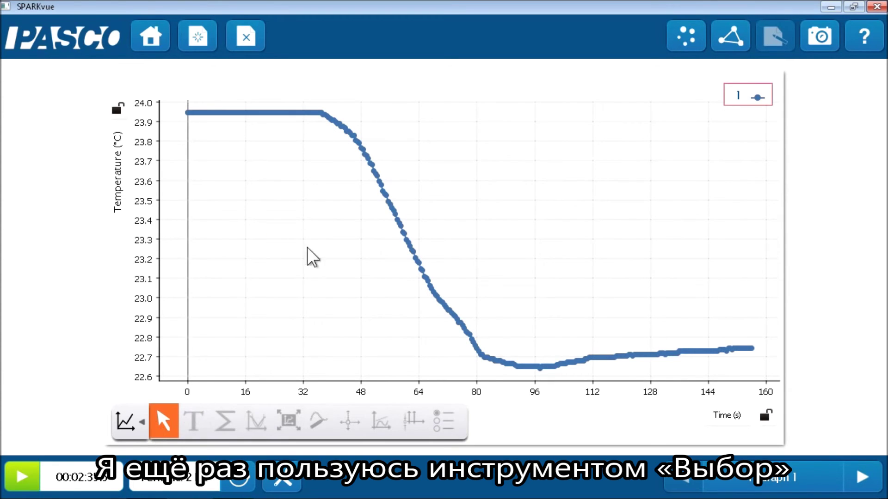
click(318, 140)
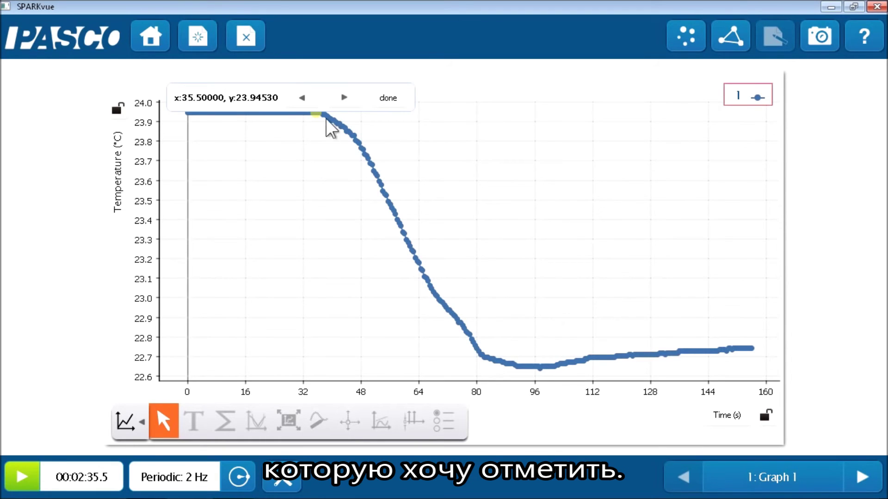
click(342, 98)
click(301, 98)
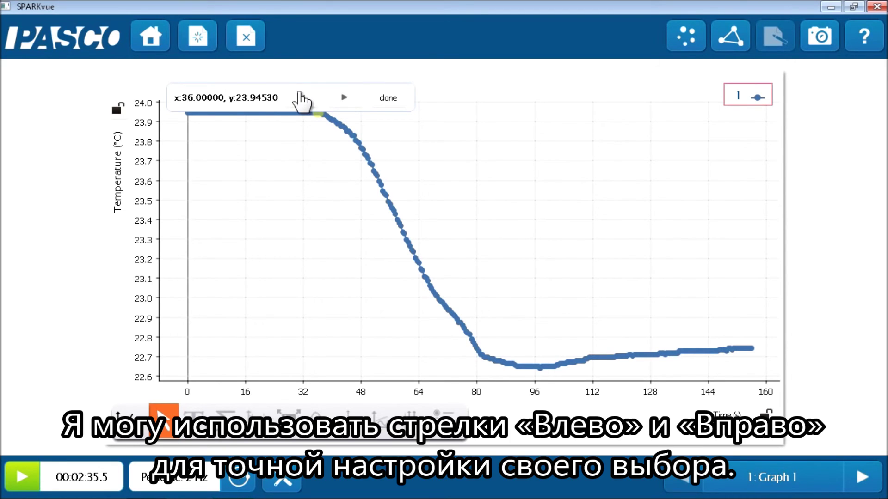
click(341, 99)
click(380, 98)
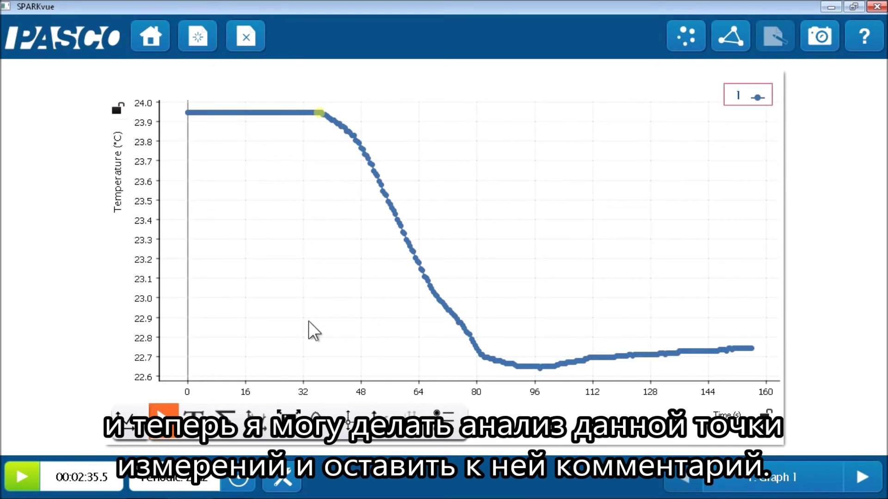
Step: Annotate the selected data point with the note "added antacid" and move the note below the curve, clear of the data
click(188, 435)
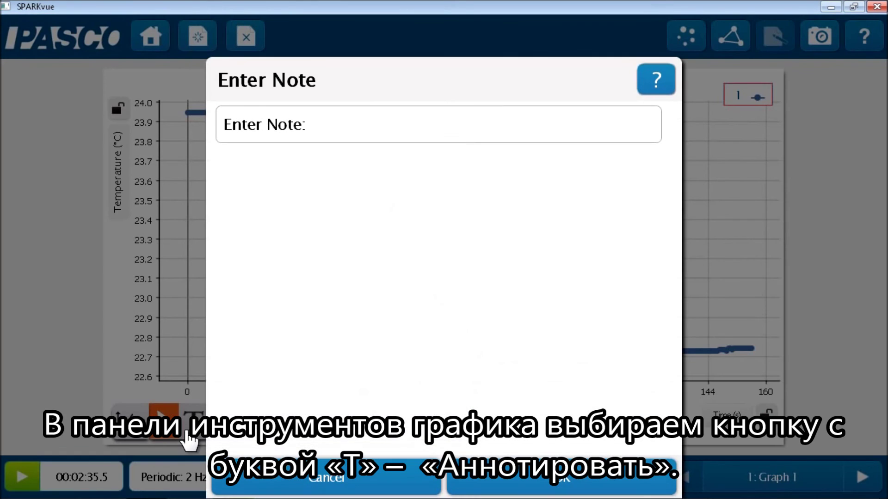
click(347, 119)
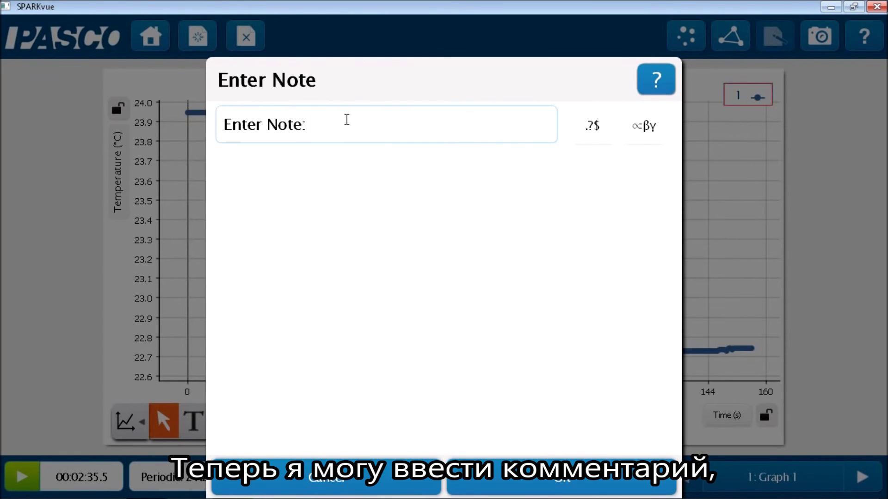
text(added )
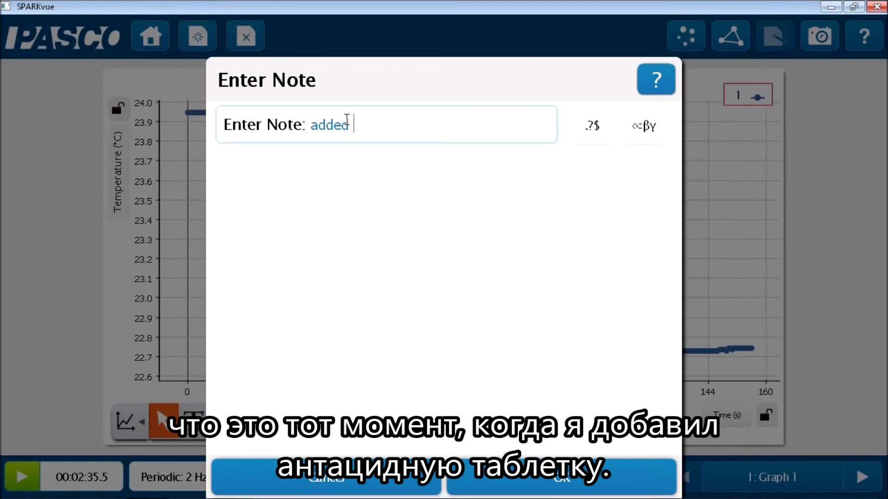
text(antacid)
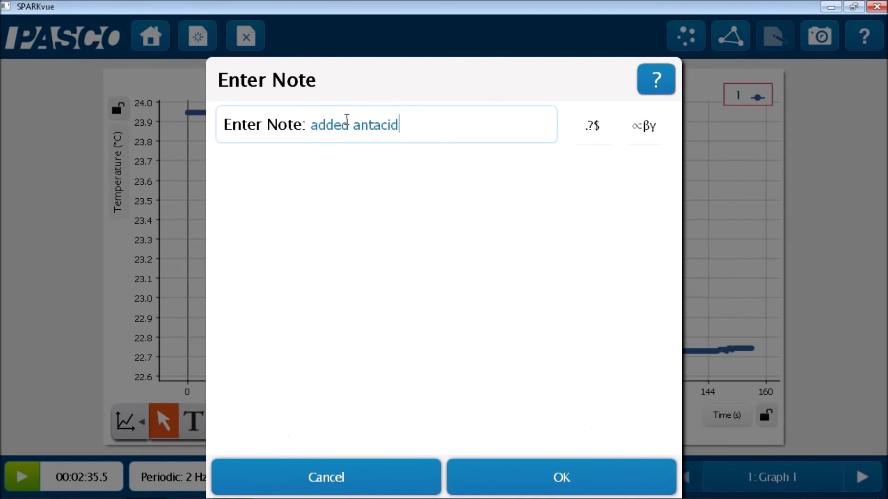
click(507, 476)
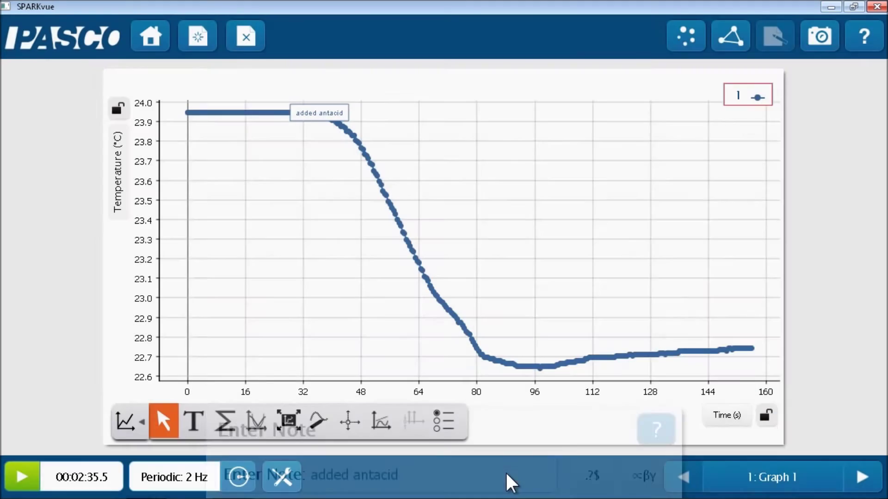
drag(327, 117, 277, 160)
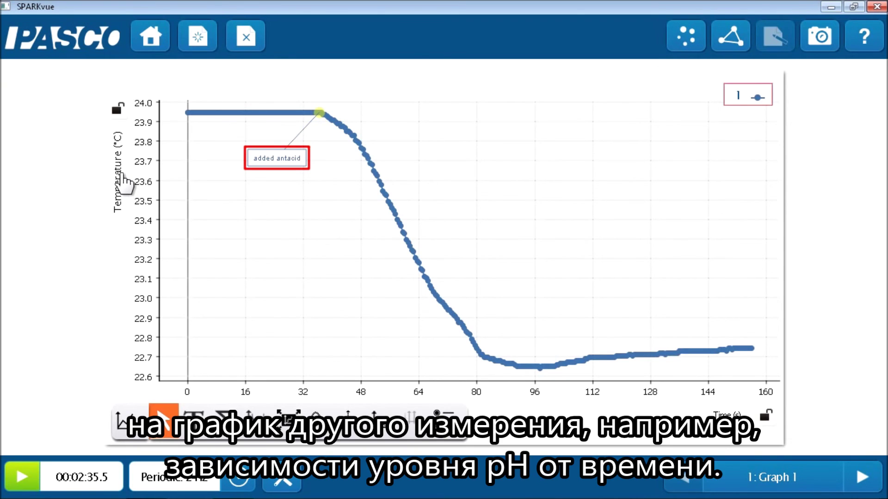
Step: Change the vertical axis measurement of the line graph to pH and scale the graph to fit all data
click(122, 215)
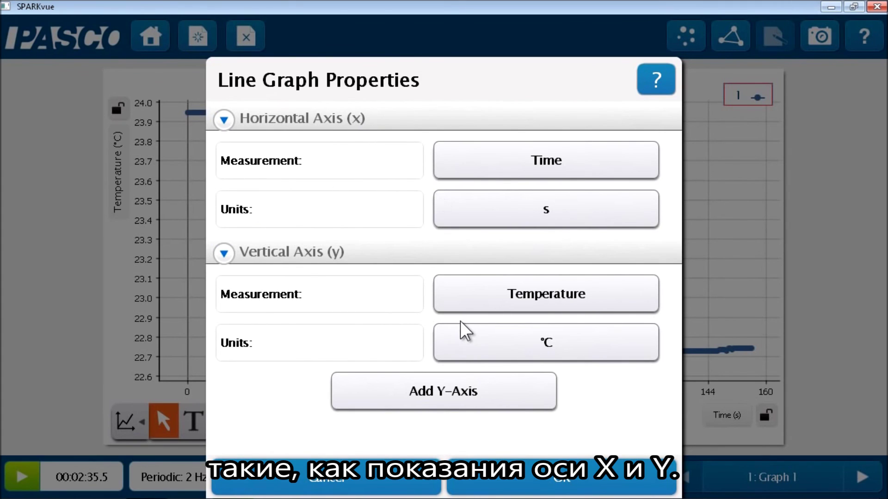
click(611, 301)
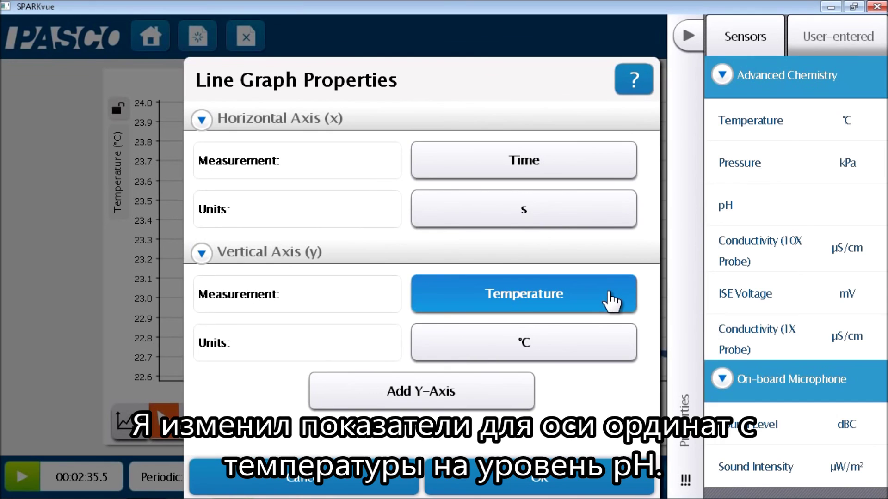
click(748, 210)
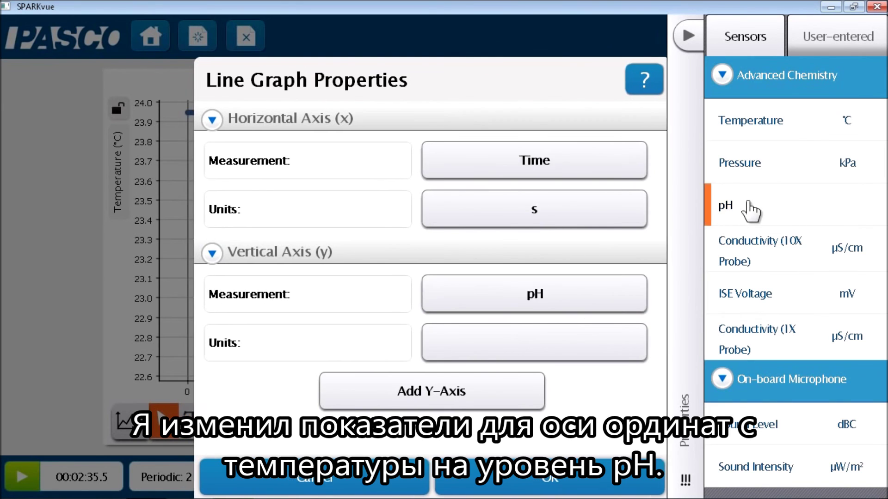
click(606, 483)
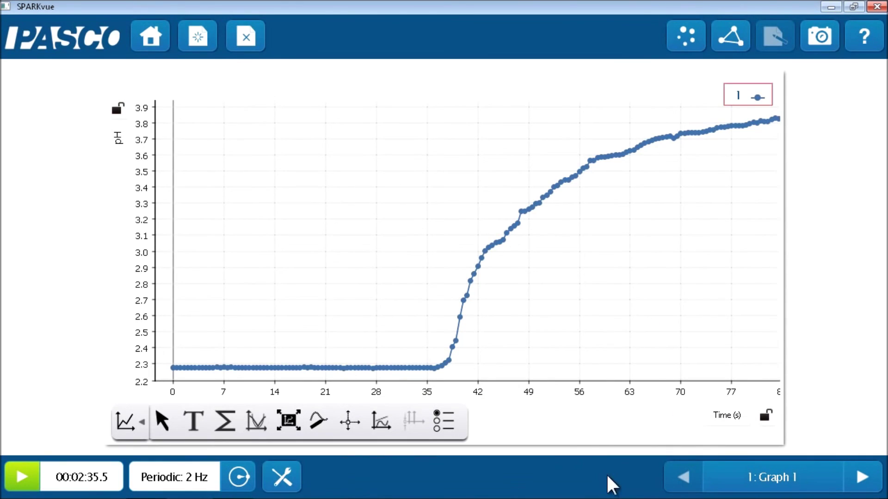
click(287, 420)
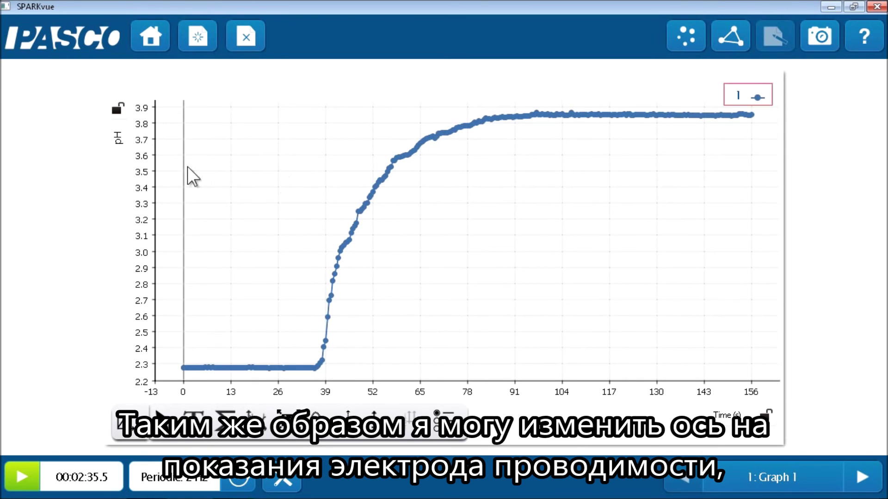
Step: Review the pH graph's axis properties, and return to the home screen without saving the changes
click(119, 146)
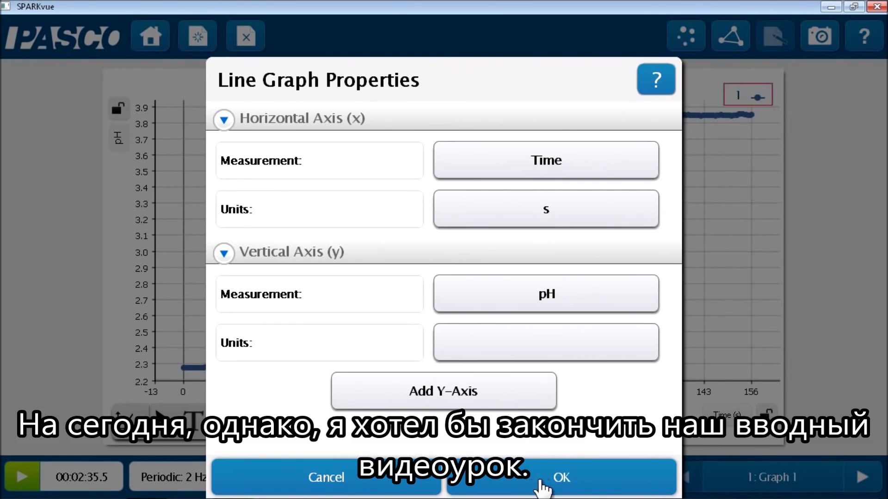
click(541, 486)
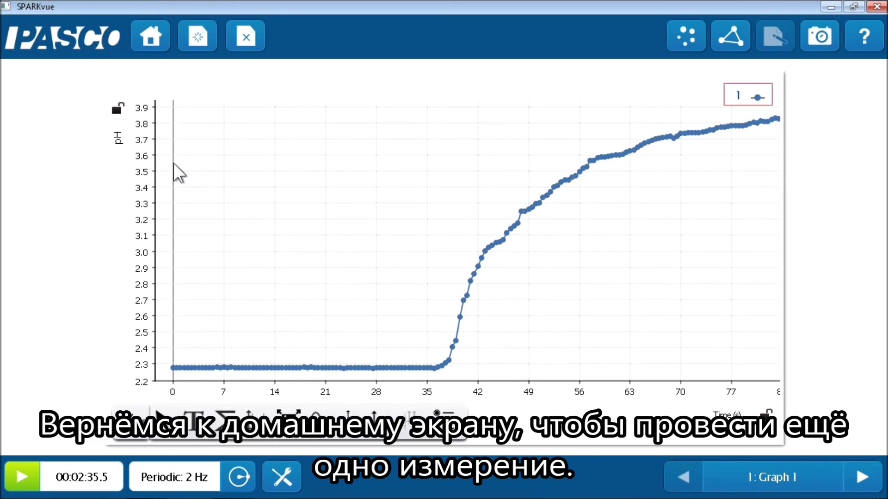
click(163, 51)
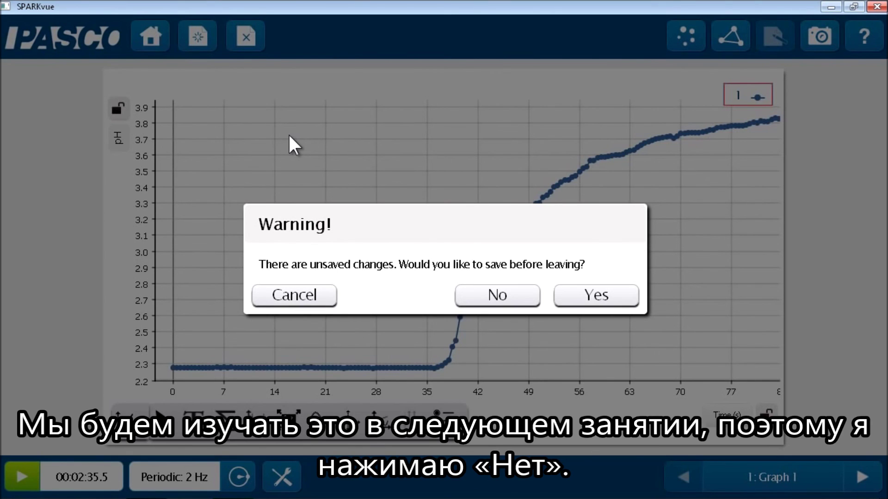
click(517, 295)
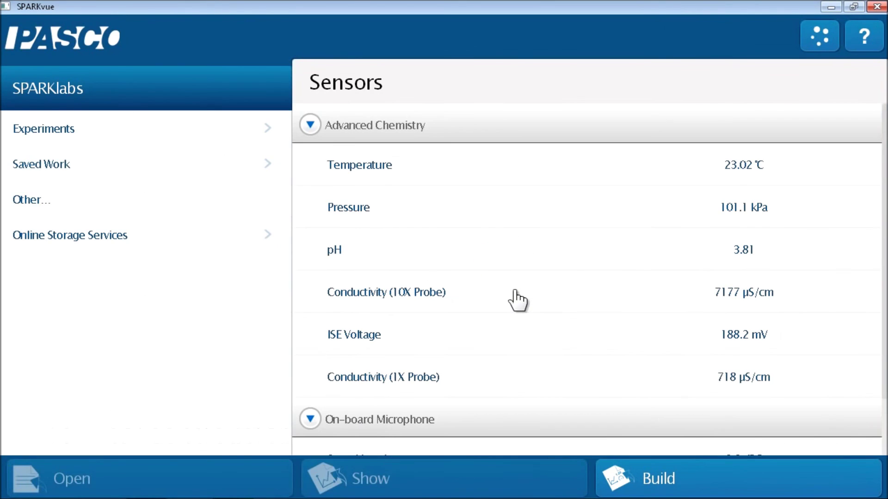